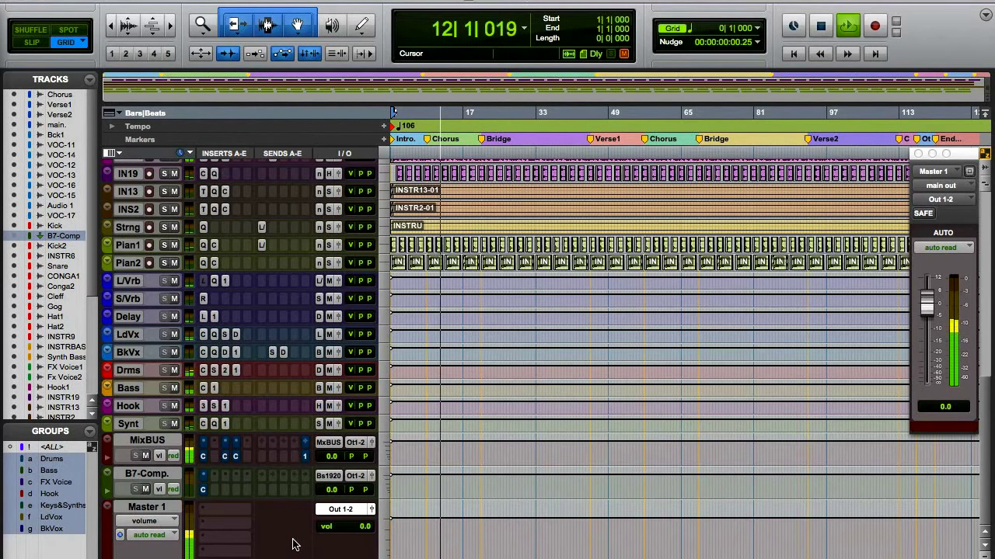
- Stop playback and take the Compressor/Limiter inserts on the MixBUS and B7-Comp. tracks out of bypass
{"action": "key", "text": "space"}
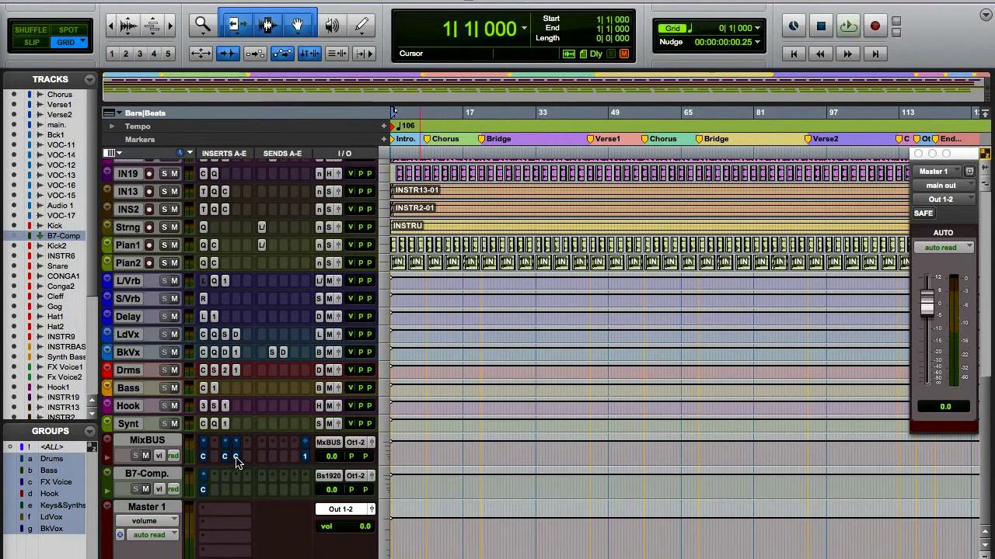
{"action": "left_click", "coordinate": [237, 458]}
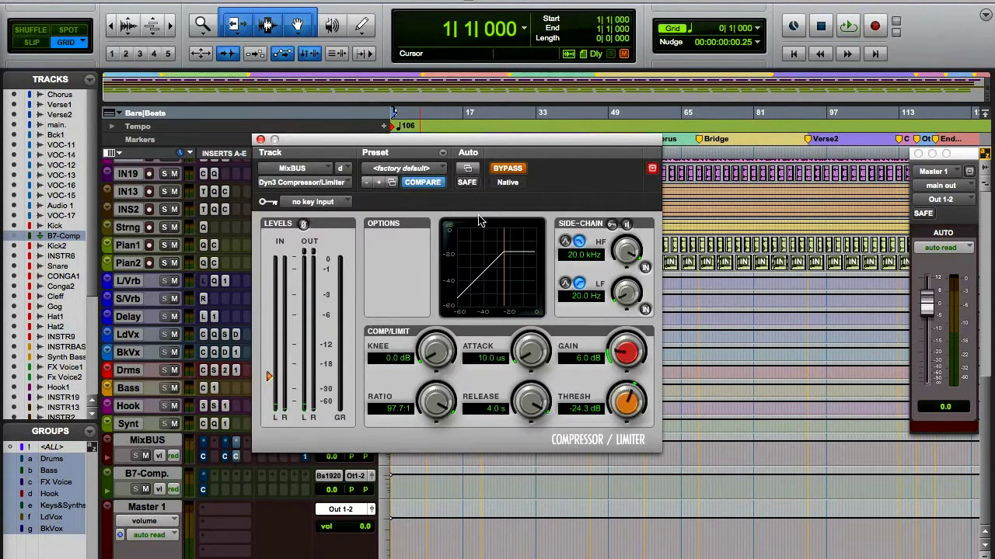
{"action": "left_click", "coordinate": [505, 170]}
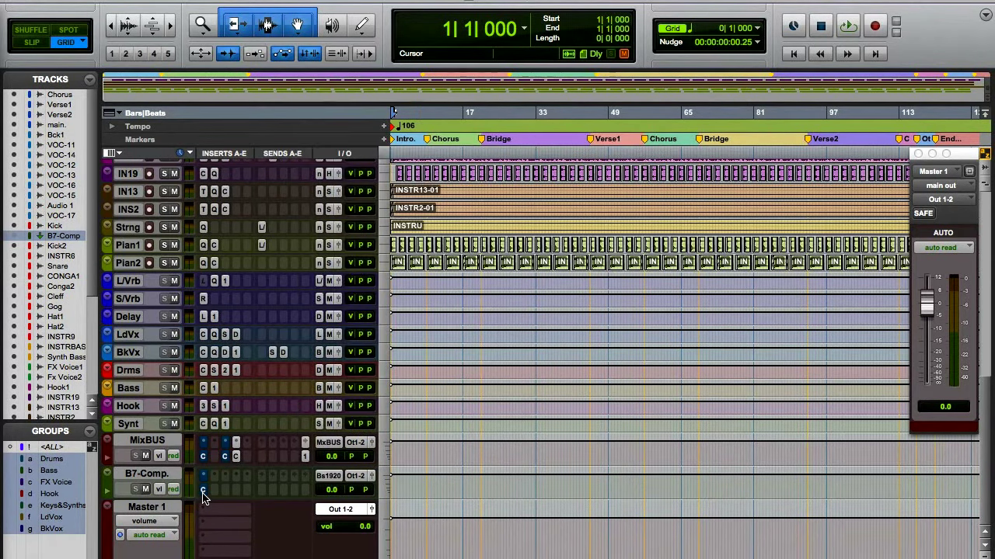
{"action": "left_click", "coordinate": [202, 492]}
{"action": "left_click", "coordinate": [509, 170]}
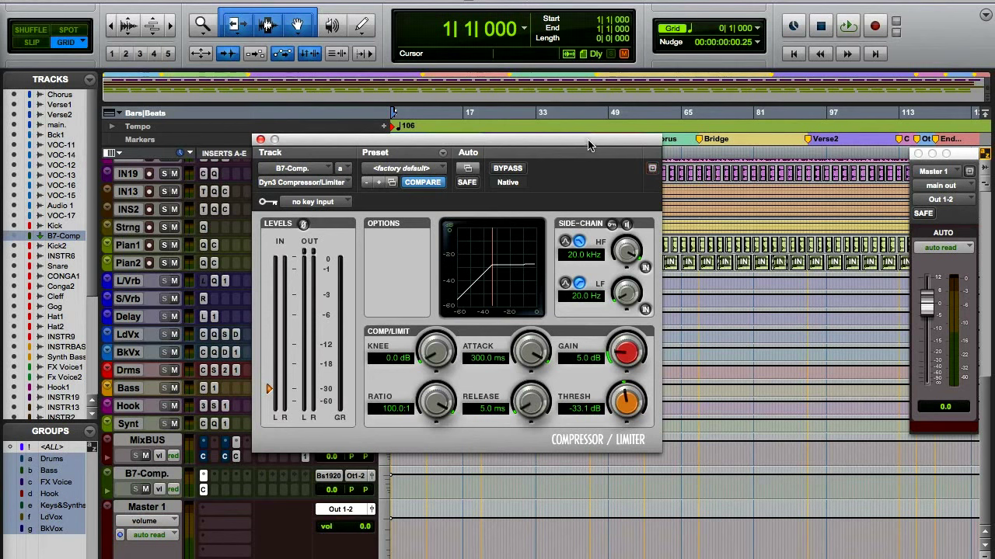
- Place the B7-Comp. and MixBUS Compressor/Limiter windows side by side to compare their settings
{"action": "left_click_drag", "start_coordinate": [583, 143], "coordinate": [832, 136]}
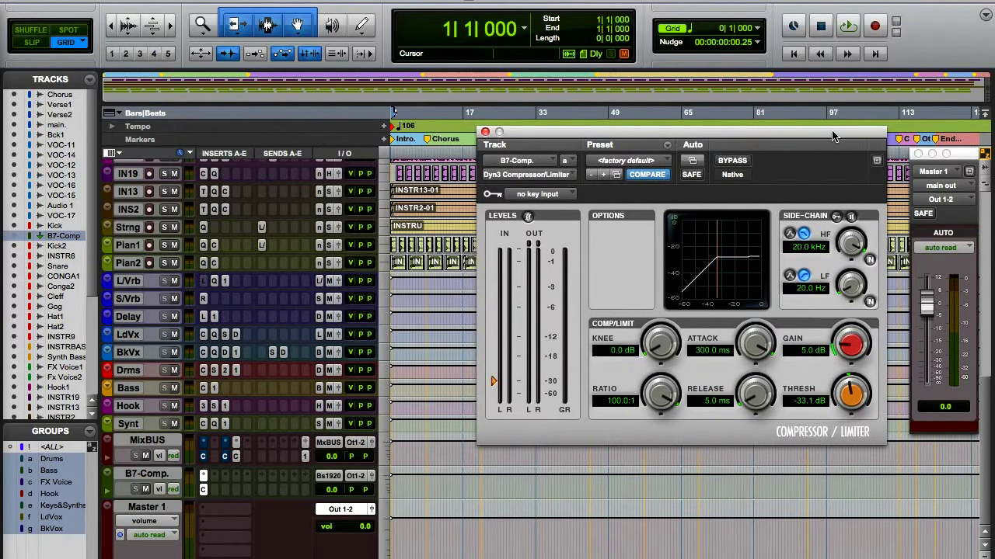
{"action": "left_click", "coordinate": [237, 457]}
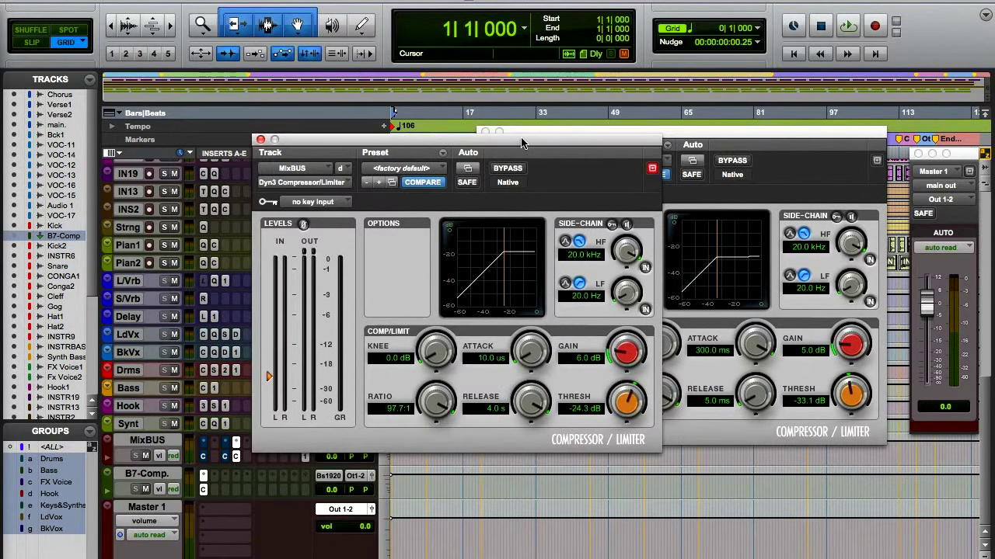
{"action": "left_click_drag", "start_coordinate": [521, 143], "coordinate": [319, 132]}
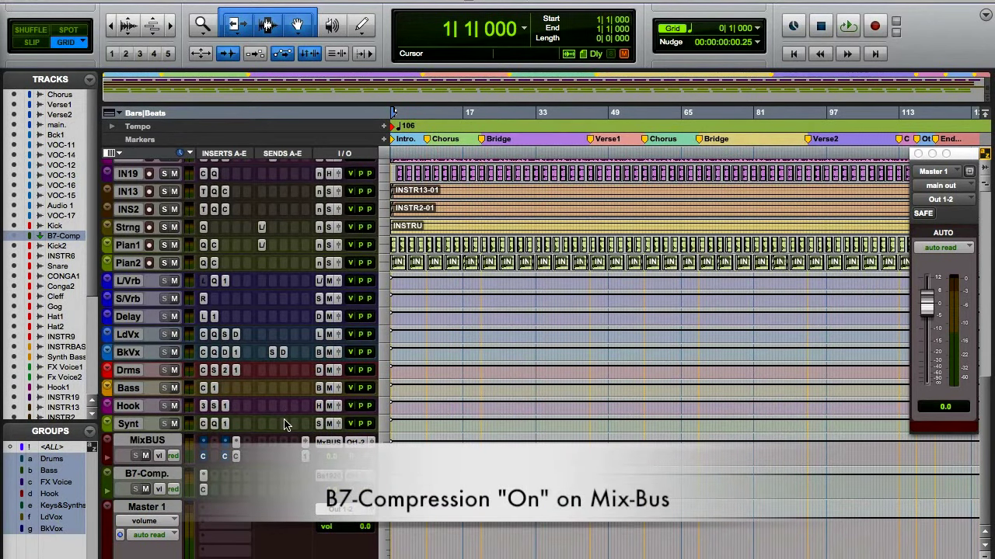
- Play the mix from the start and compare it with the B7-Comp. compressor below MixBUS alternately bypassed and active
{"action": "key", "text": "space"}
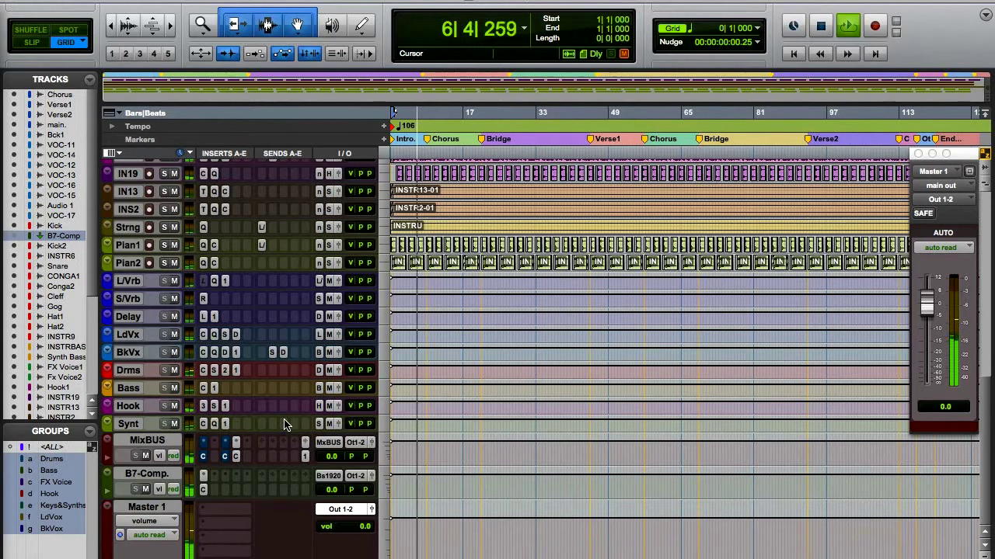
{"action": "left_click", "coordinate": [203, 490]}
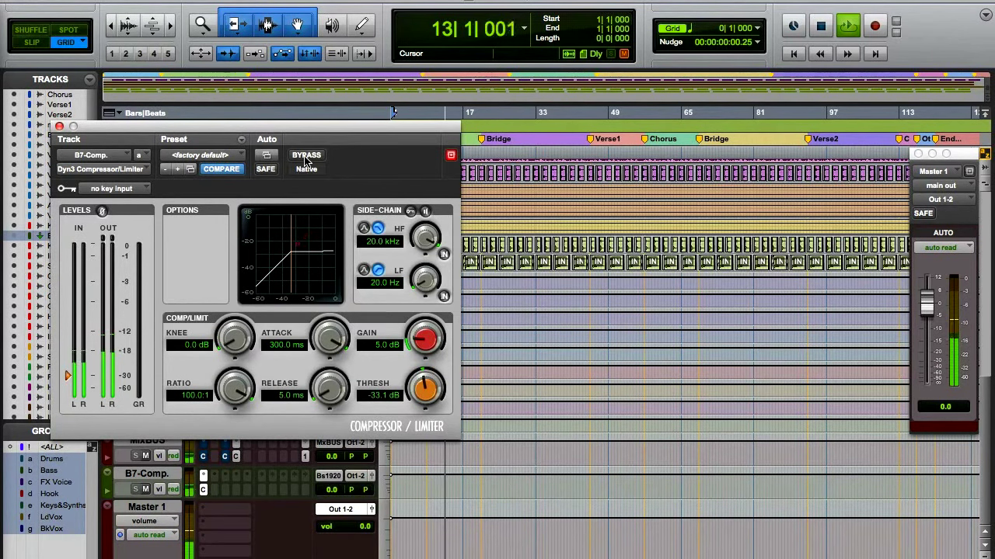
{"action": "left_click_drag", "start_coordinate": [303, 130], "coordinate": [503, 114]}
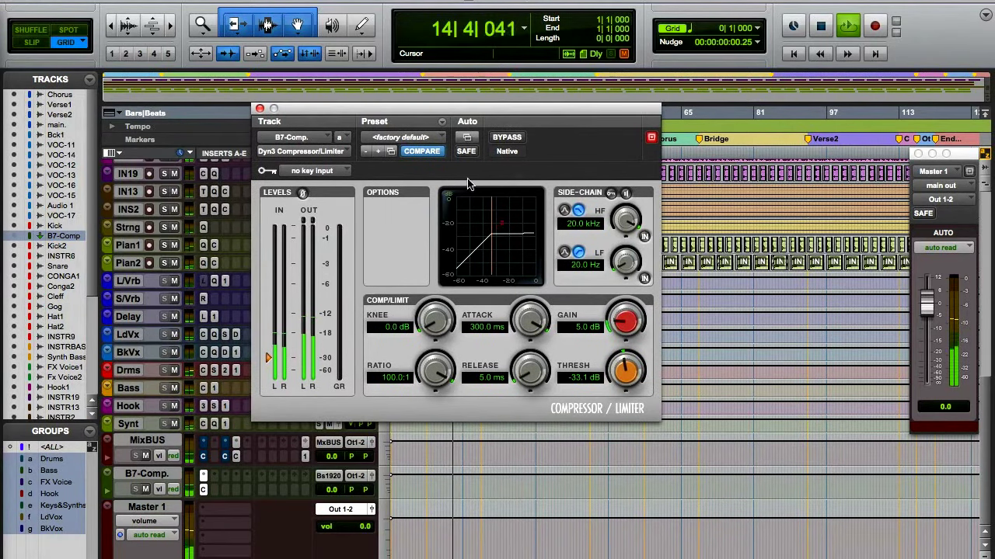
{"action": "left_click", "coordinate": [501, 139]}
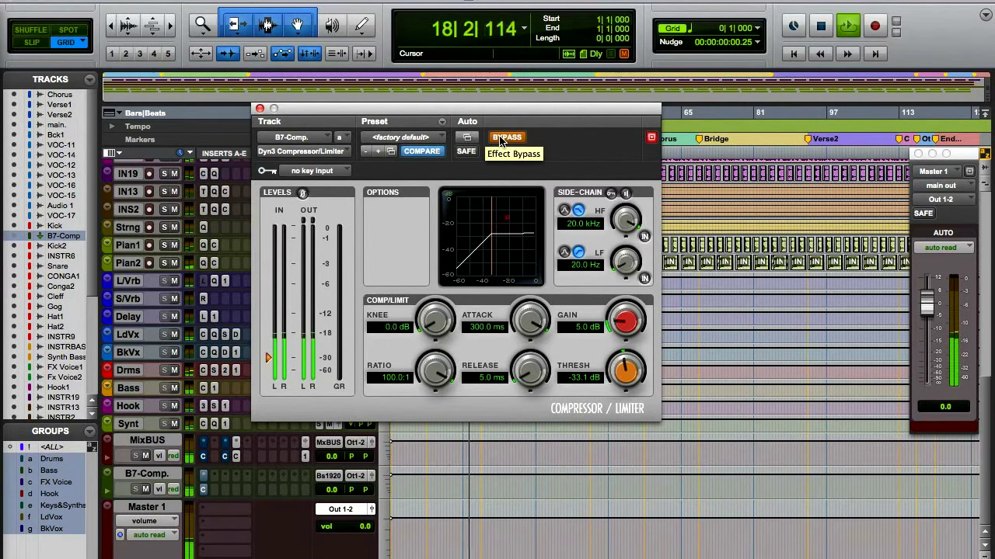
{"action": "left_click", "coordinate": [499, 140]}
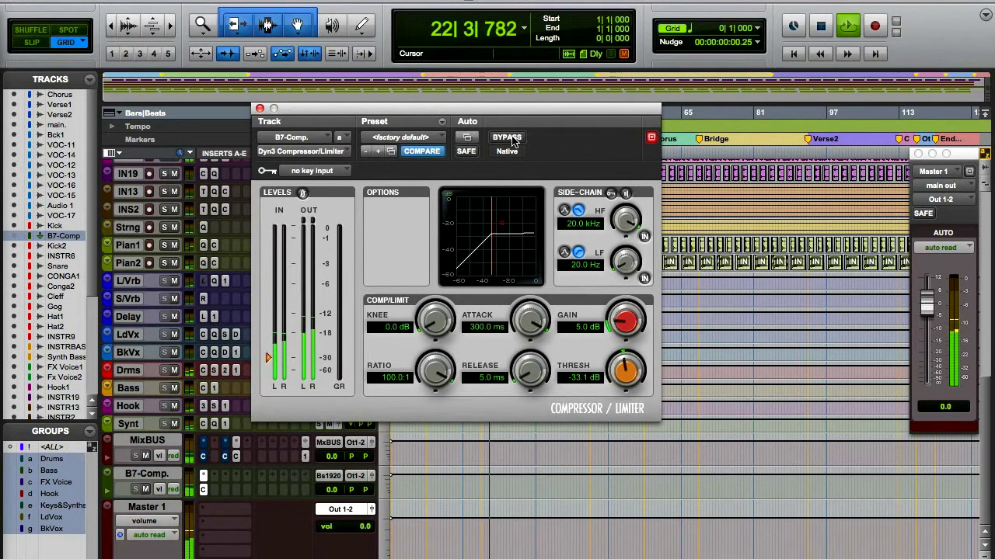
{"action": "left_click", "coordinate": [512, 138]}
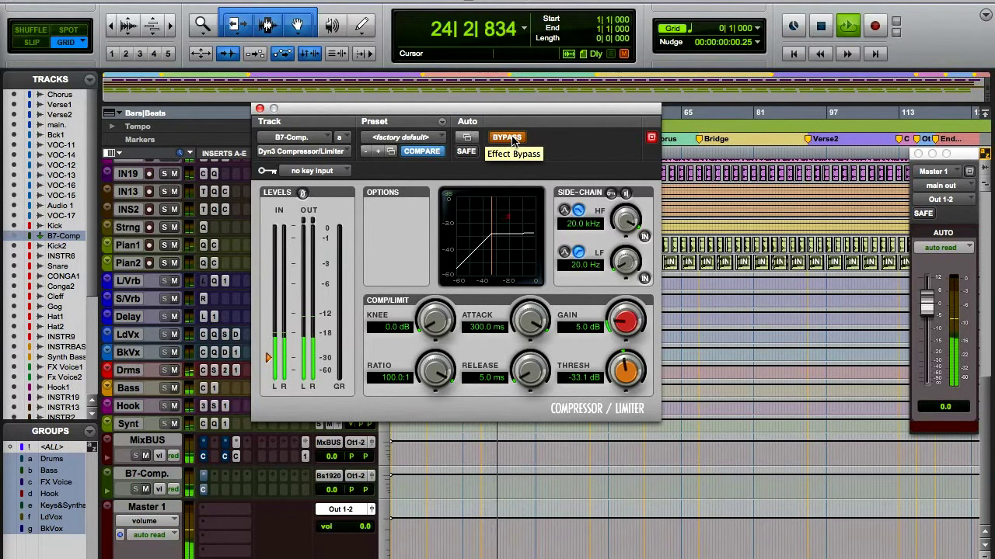
{"action": "left_click", "coordinate": [509, 137]}
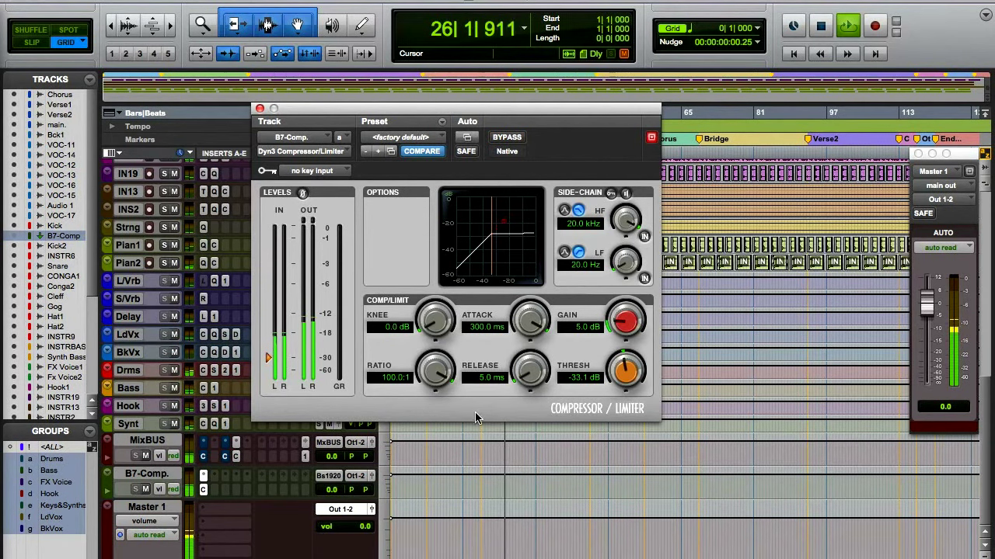
{"action": "left_click", "coordinate": [203, 491]}
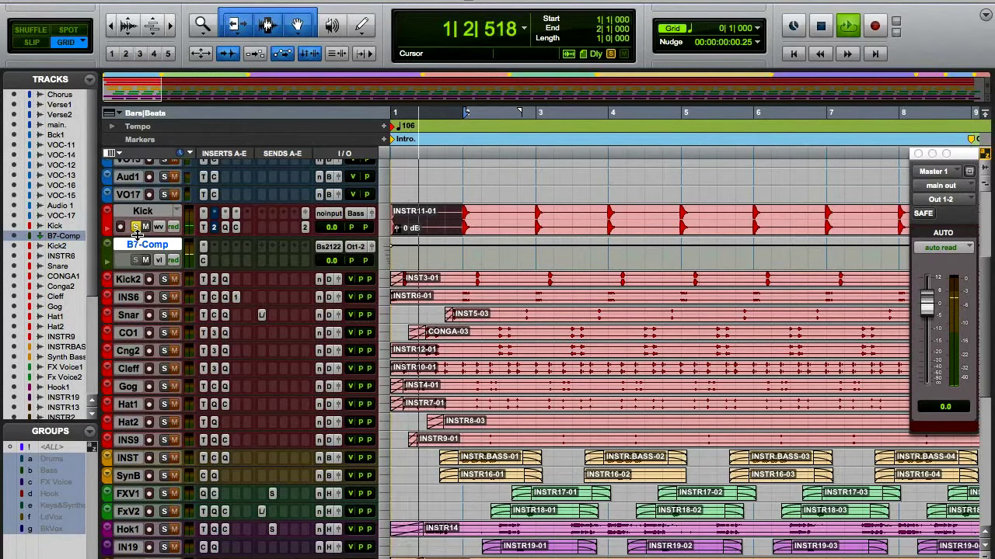
- Open the compressor on the B7-Comp track below Kick and compare the soloed kick with it bypassed and active
{"action": "left_click", "coordinate": [203, 261]}
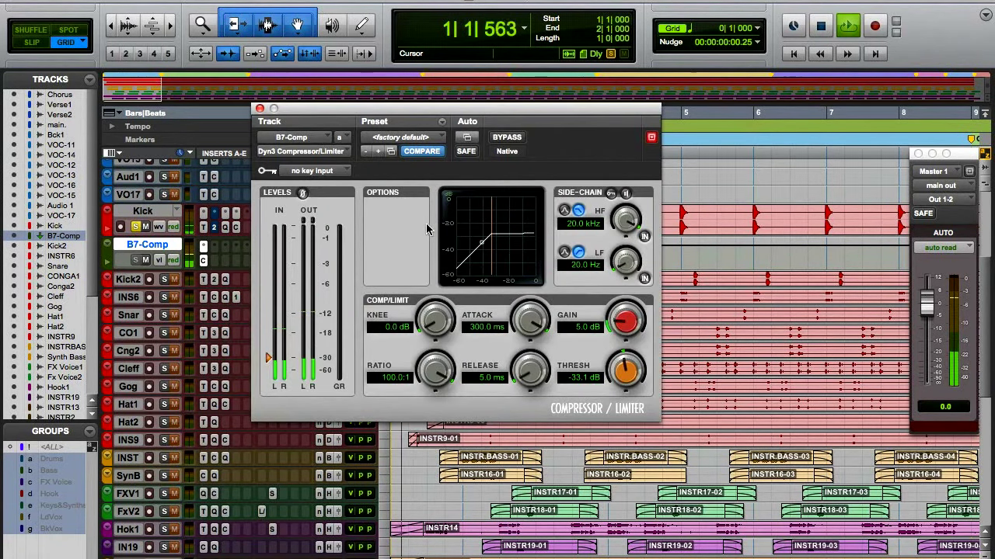
{"action": "left_click", "coordinate": [505, 138]}
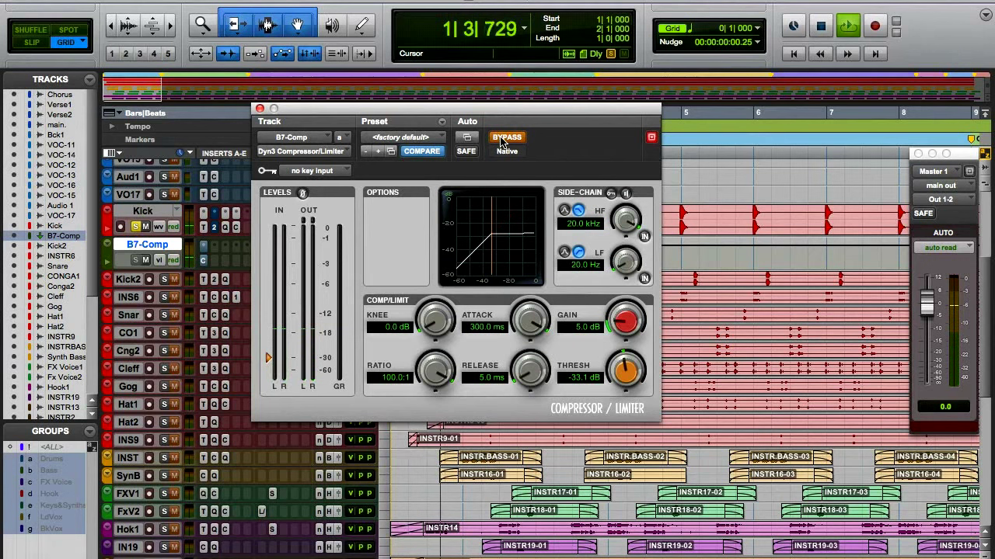
{"action": "left_click", "coordinate": [501, 140]}
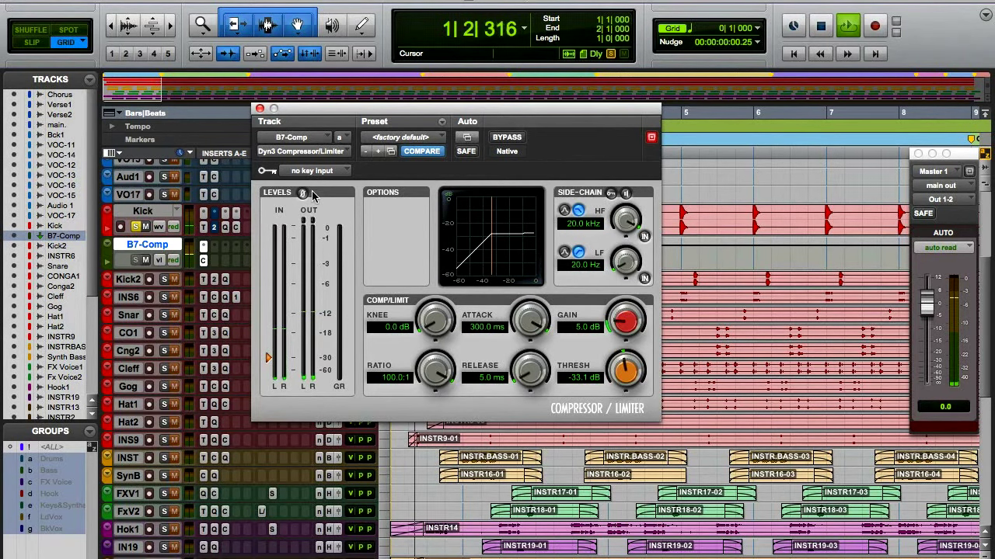
- View the Kick track's compressor and mute Kick to audition the B7-Comp track alone with its compressor bypassed and active
{"action": "left_click", "coordinate": [226, 227]}
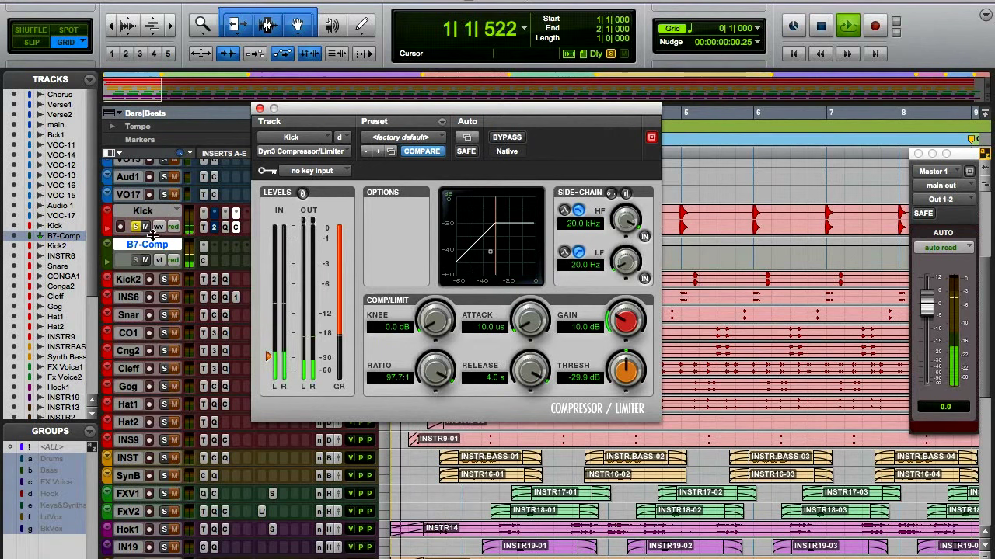
{"action": "left_click", "coordinate": [230, 233]}
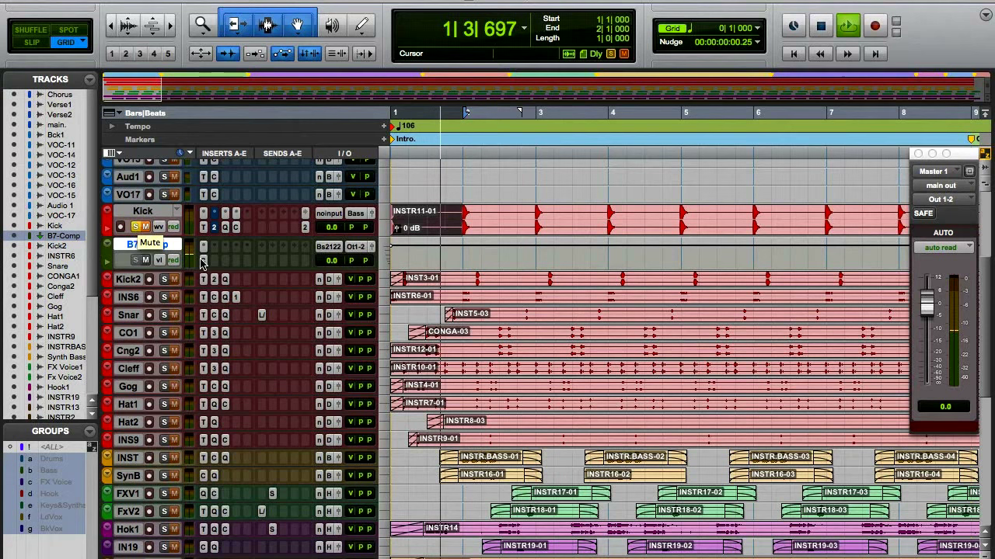
{"action": "left_click", "coordinate": [204, 245]}
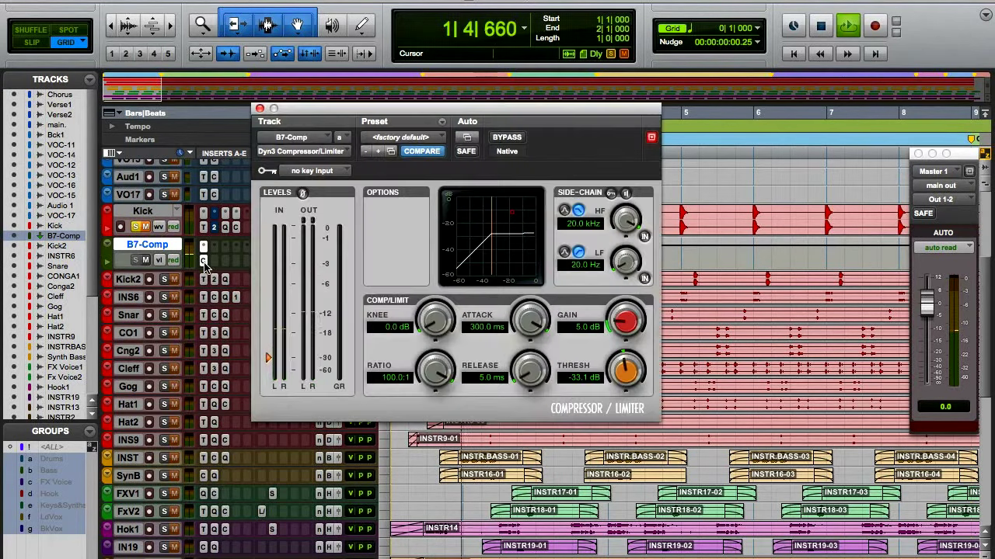
{"action": "left_click", "coordinate": [505, 138]}
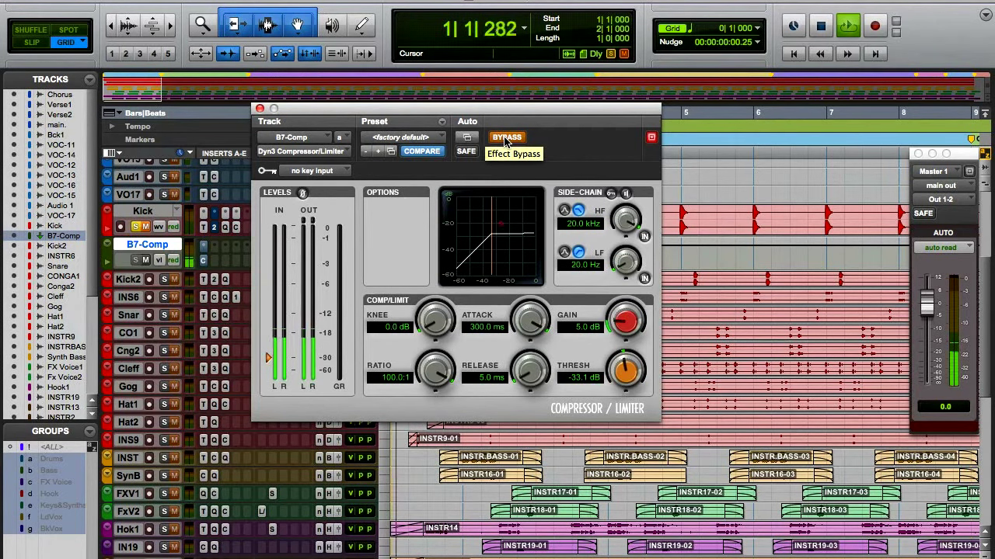
{"action": "left_click", "coordinate": [505, 138]}
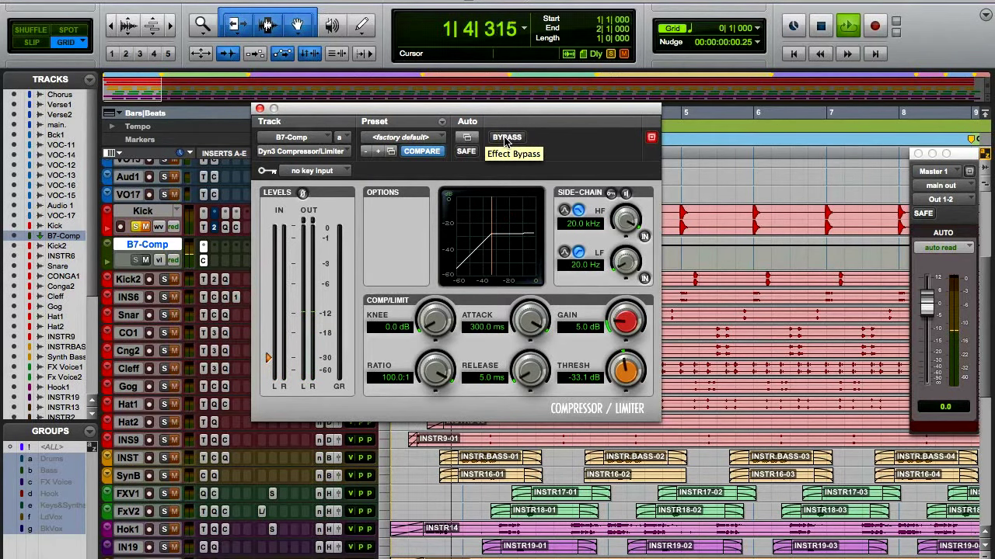
{"action": "left_click", "coordinate": [205, 256]}
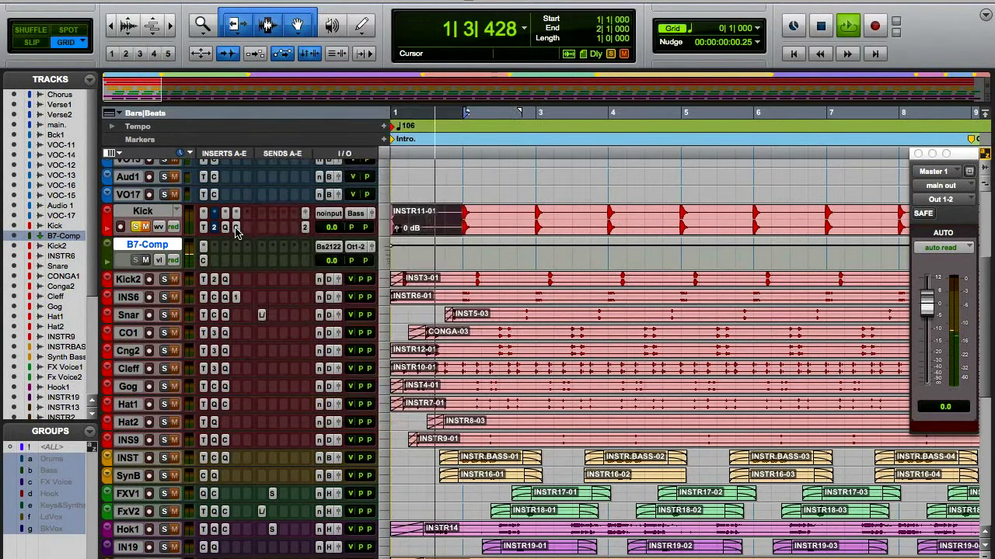
- Open the Kick track's compressor, and swap the mutes so Kick is audible and B7-Comp is muted
{"action": "left_click", "coordinate": [237, 228]}
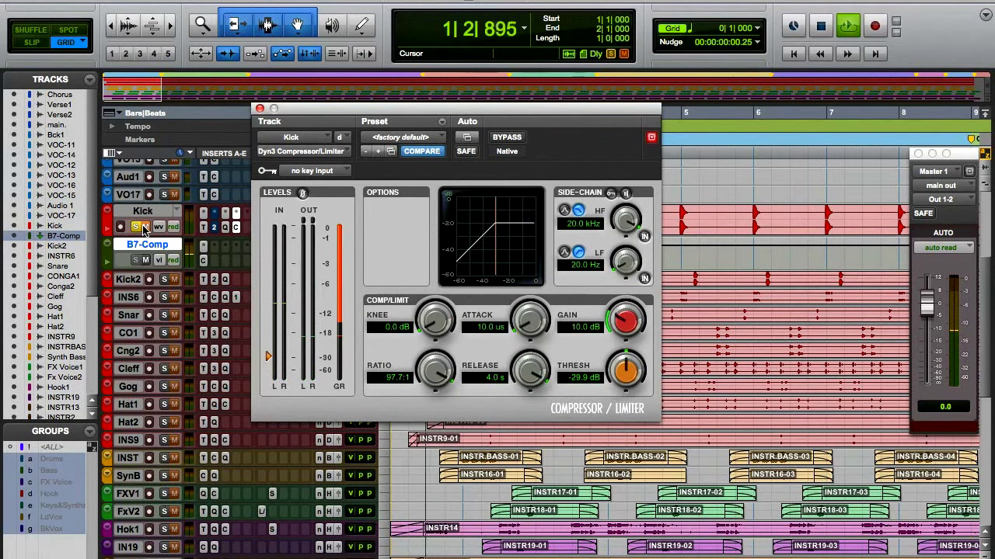
{"action": "left_click", "coordinate": [145, 228]}
{"action": "left_click", "coordinate": [148, 261]}
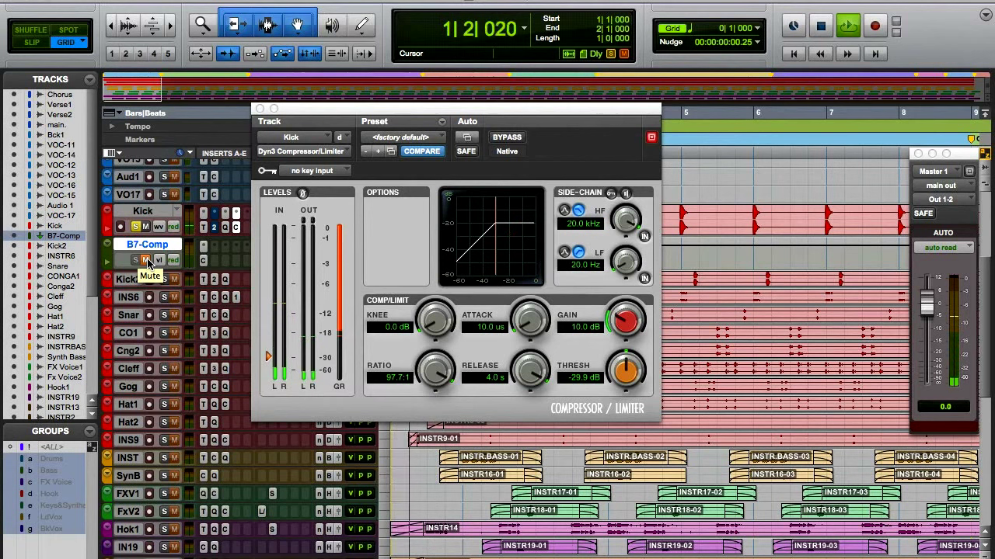
- Reduce the Kick compressor's gain to 9 dB and finally to 8 dB, and unmute the B7-Comp track
{"action": "left_click", "coordinate": [575, 328]}
{"action": "type", "text": "9"}
{"action": "key", "text": "Return"}
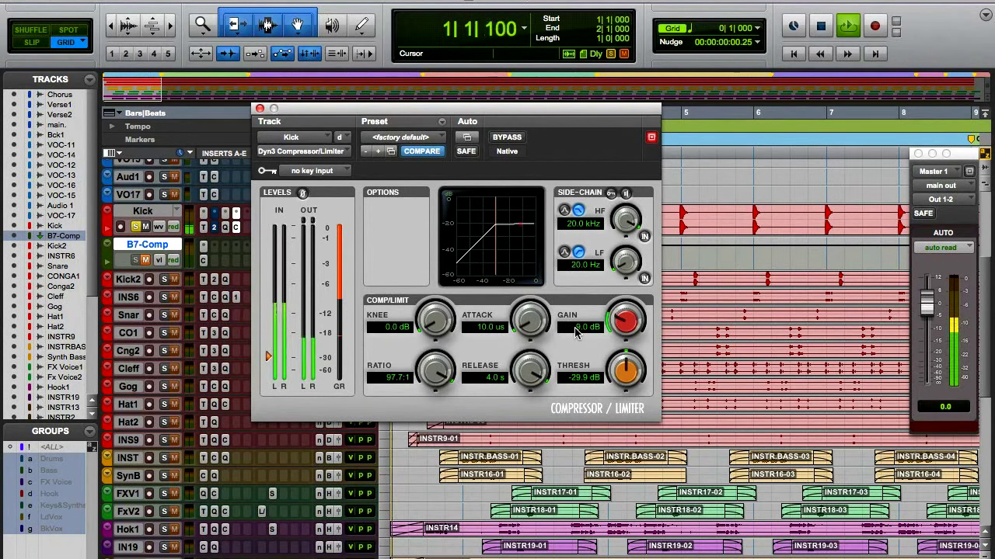
{"action": "left_click", "coordinate": [575, 328]}
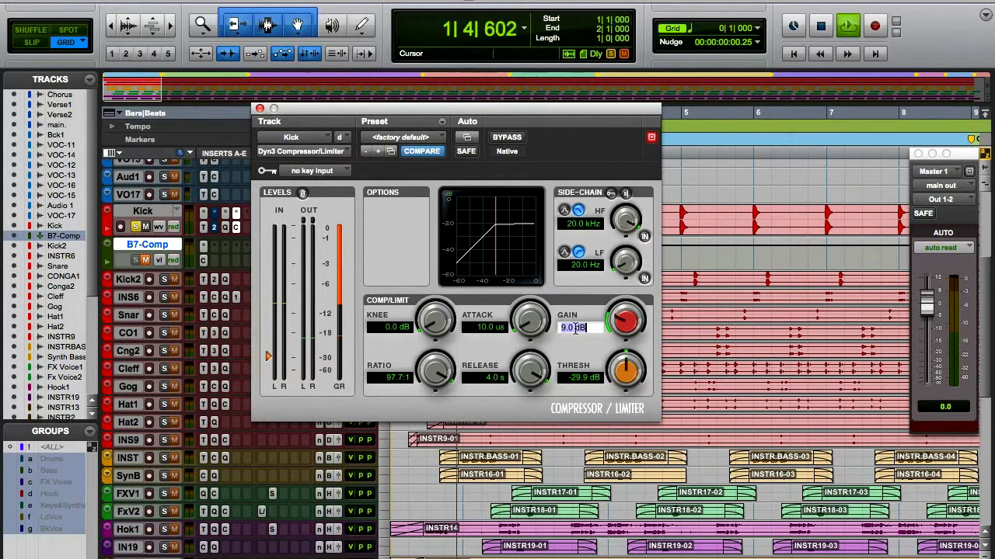
{"action": "type", "text": "8"}
{"action": "key", "text": "Return"}
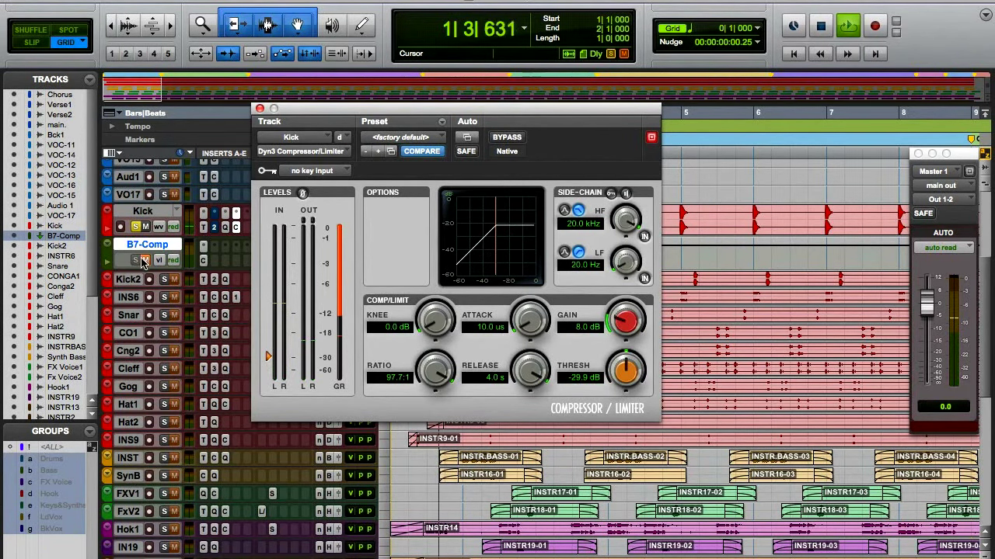
{"action": "left_click", "coordinate": [236, 229]}
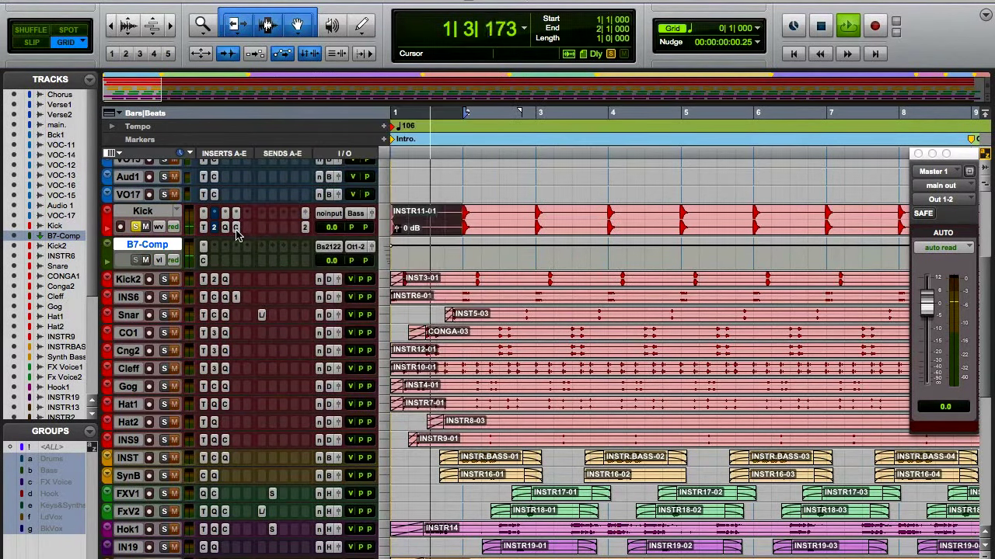